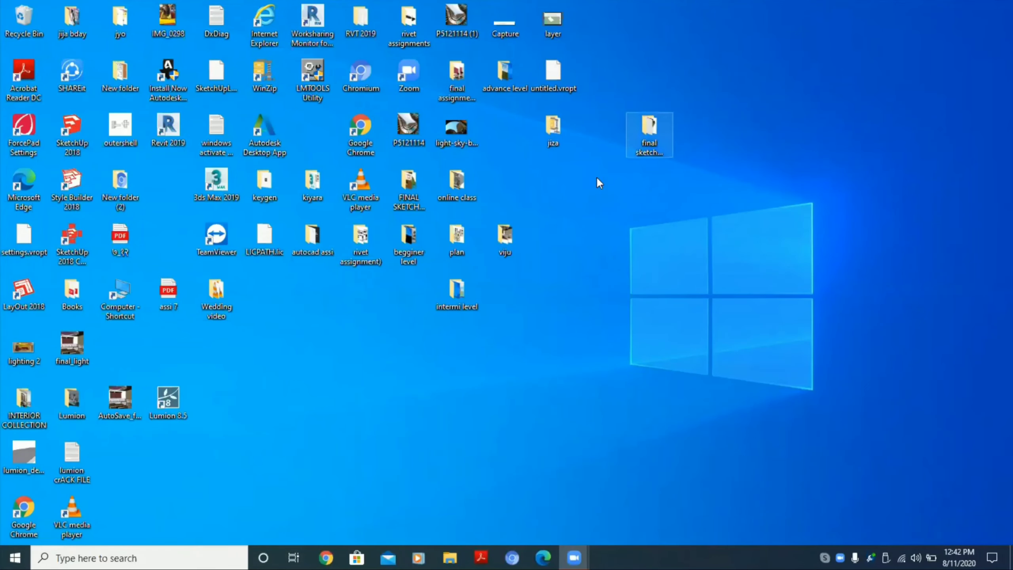
Launch Lumion Pro 8.5 from its desktop shortcut and wait for the new grass scene to load.
{"action": "double_click", "coordinate": [176, 412]}
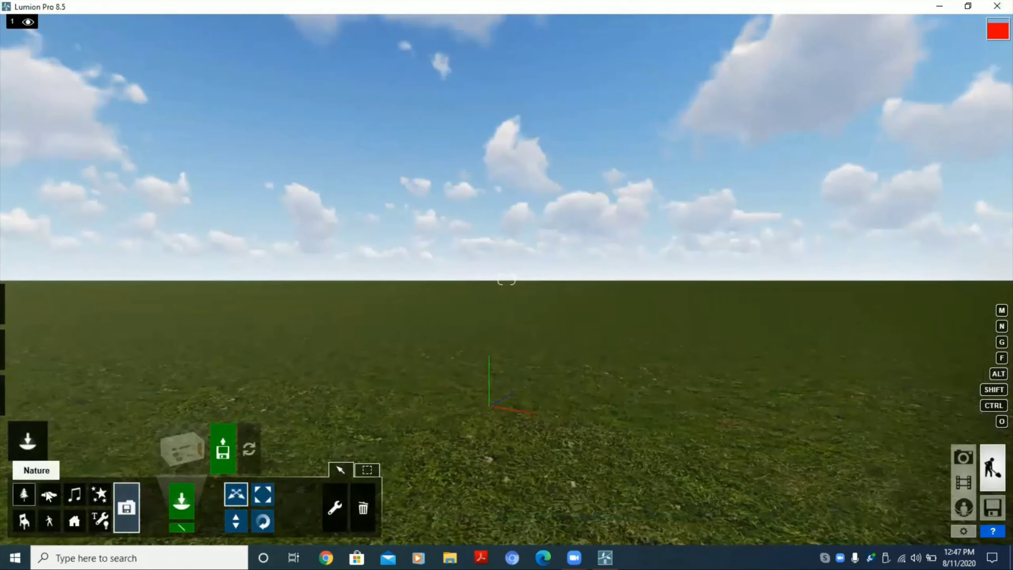
Place an Amur Cork tree from the Nature Library at the scene centre, then move the camera back.
{"action": "left_click", "coordinate": [161, 457]}
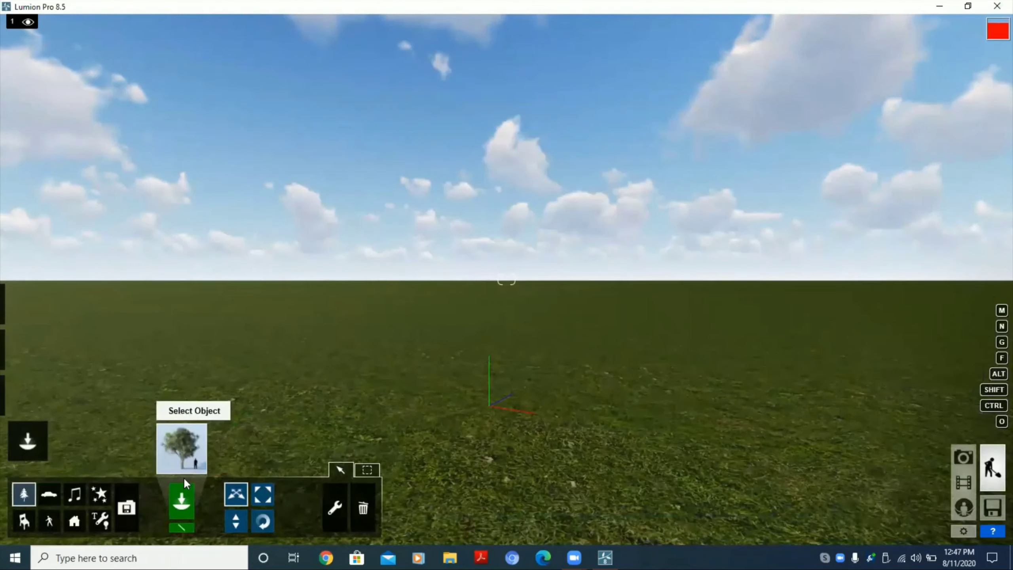
{"action": "left_click", "coordinate": [187, 432]}
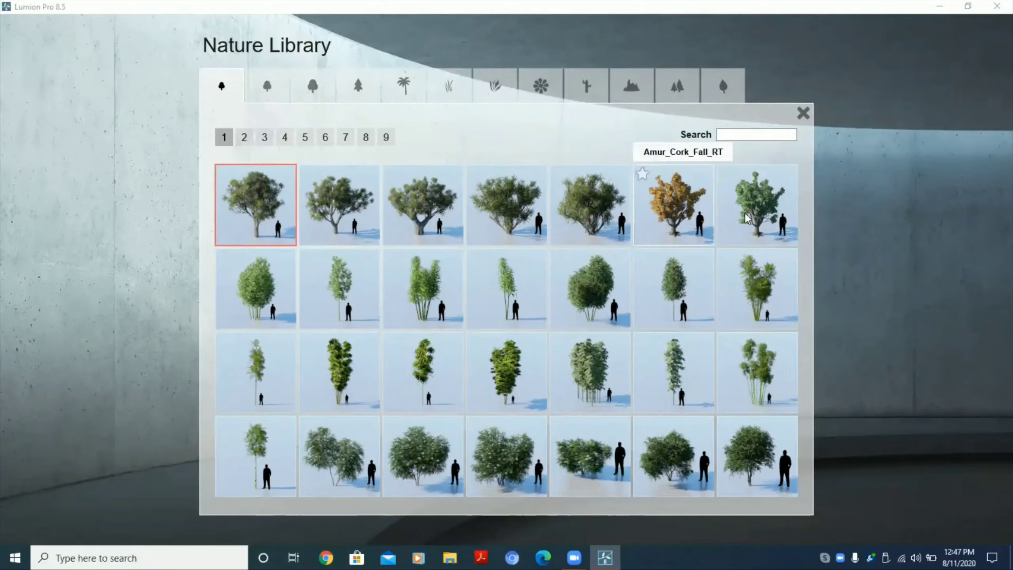
{"action": "left_click", "coordinate": [675, 278]}
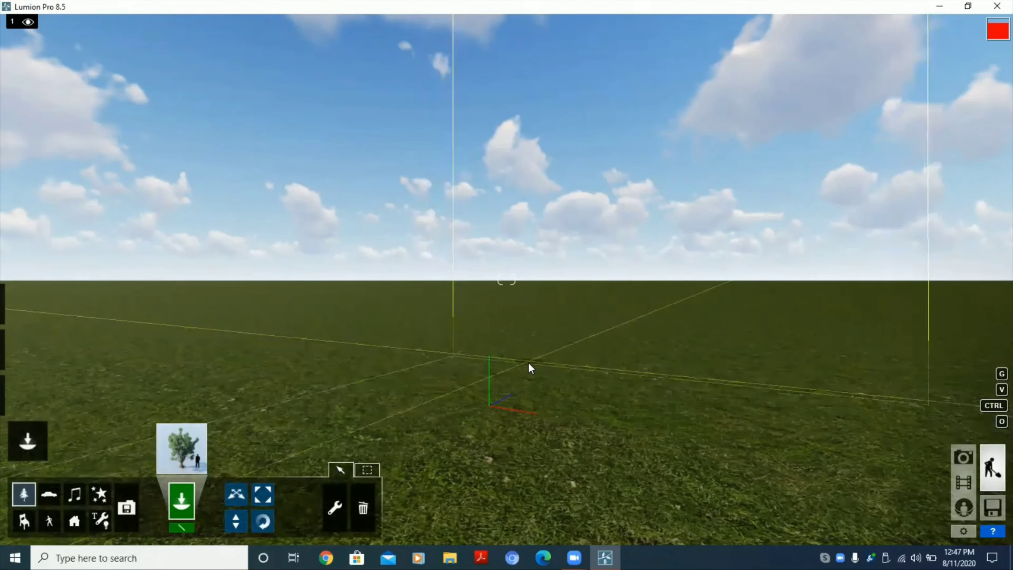
{"action": "left_click", "coordinate": [528, 361]}
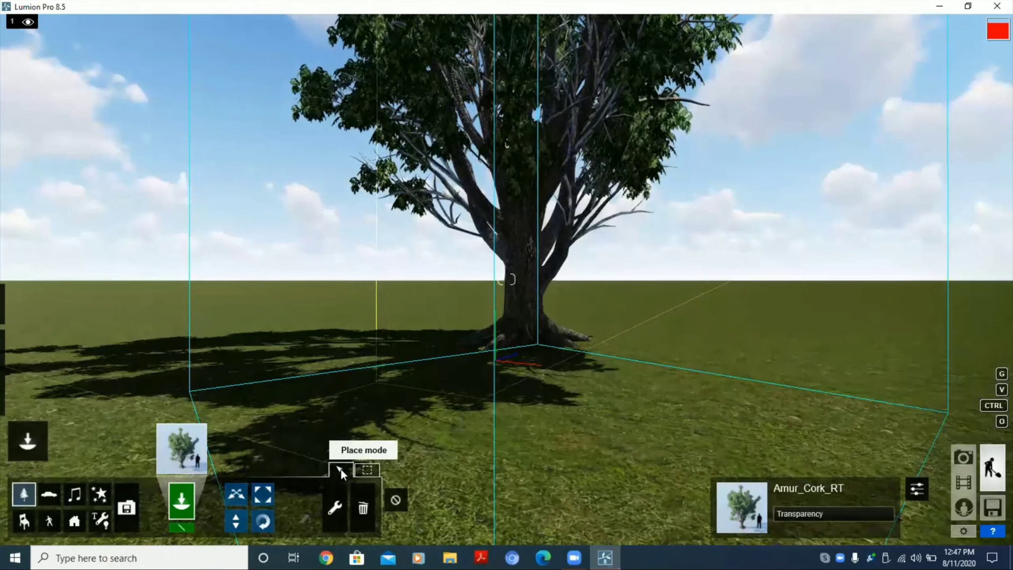
{"action": "left_click", "coordinate": [340, 472]}
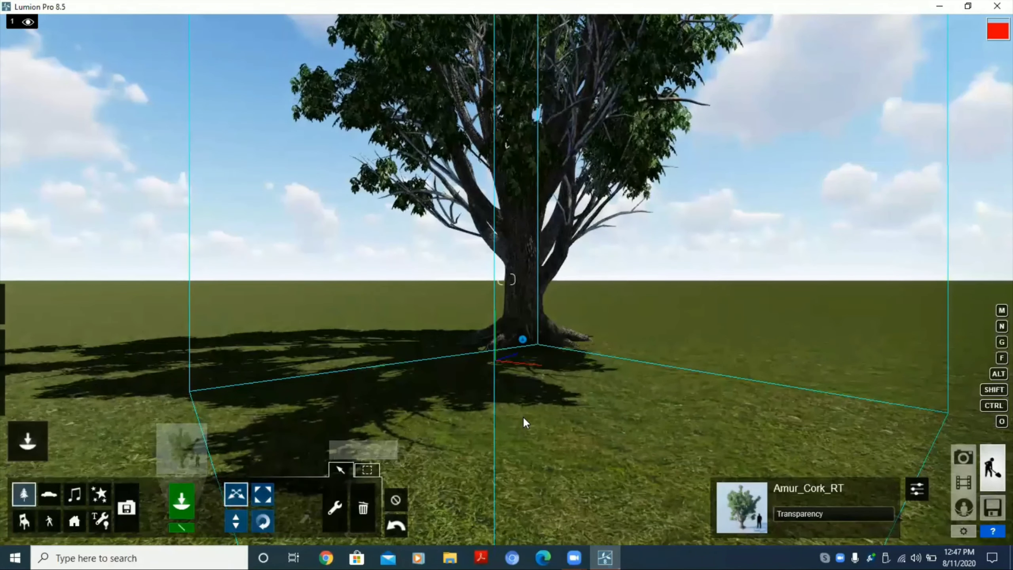
{"action": "key", "text": "s"}
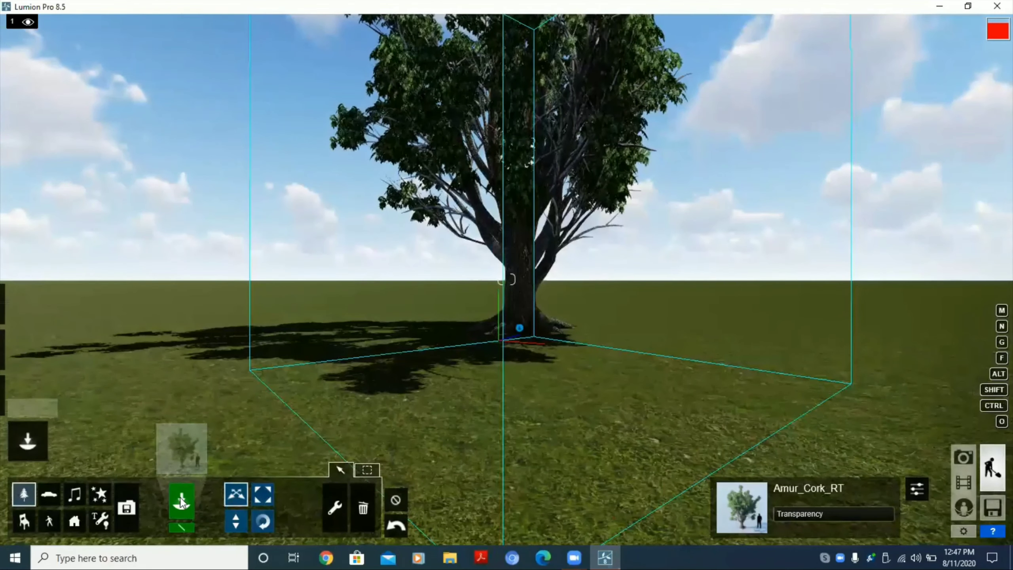
{"action": "left_click", "coordinate": [28, 303]}
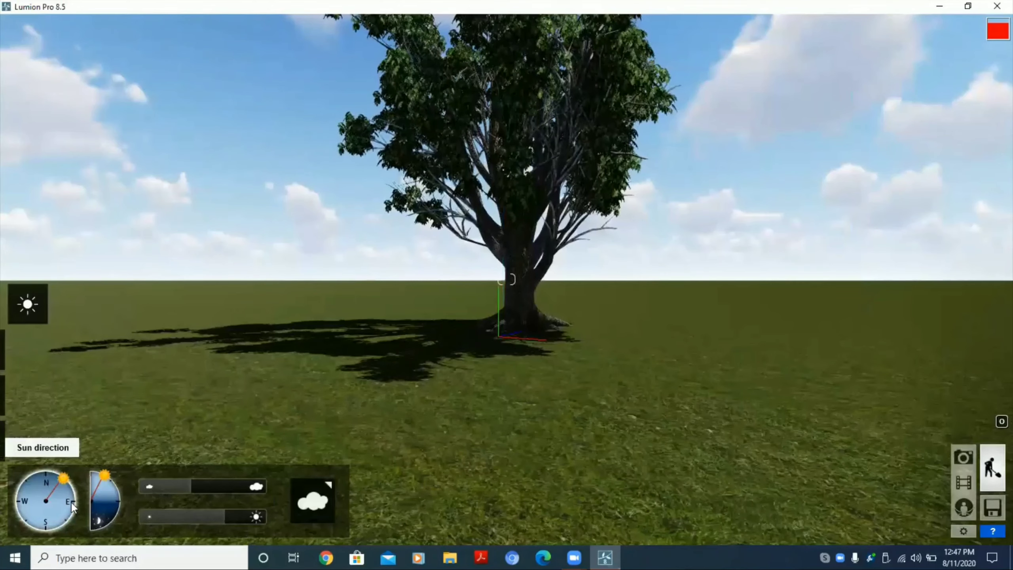
Swing the sun direction from east toward west, then move the camera slightly closer.
{"action": "left_click_drag", "start_coordinate": [71, 503], "coordinate": [49, 470]}
{"action": "mouse_move", "coordinate": [74, 507]}
{"action": "left_mouse_down"}
{"action": "mouse_move", "coordinate": [18, 498]}
{"action": "mouse_move", "coordinate": [67, 520]}
{"action": "mouse_move", "coordinate": [45, 472]}
{"action": "mouse_move", "coordinate": [107, 491]}
{"action": "mouse_move", "coordinate": [105, 479]}
{"action": "left_mouse_up"}
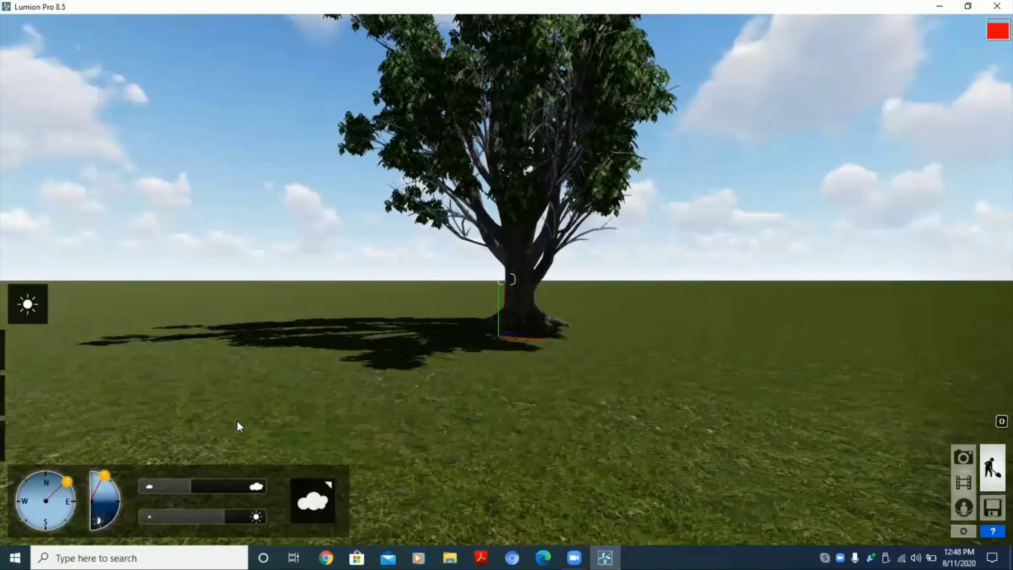
{"action": "key", "text": "w"}
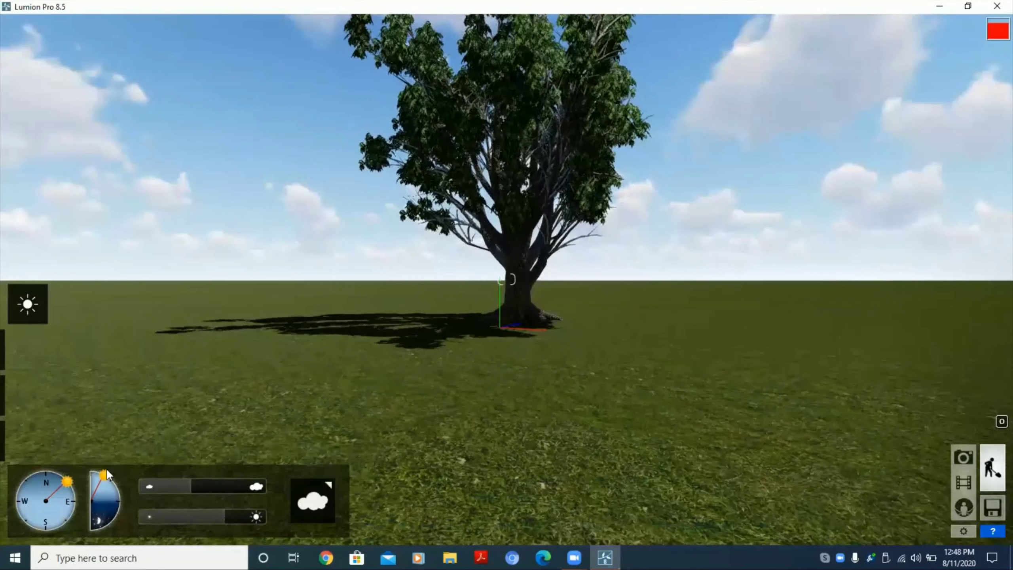
Raise the sun back above the horizon to full daylight.
{"action": "mouse_move", "coordinate": [105, 478]}
{"action": "left_mouse_down"}
{"action": "mouse_move", "coordinate": [117, 492]}
{"action": "mouse_move", "coordinate": [113, 520]}
{"action": "mouse_move", "coordinate": [91, 532]}
{"action": "left_mouse_up"}
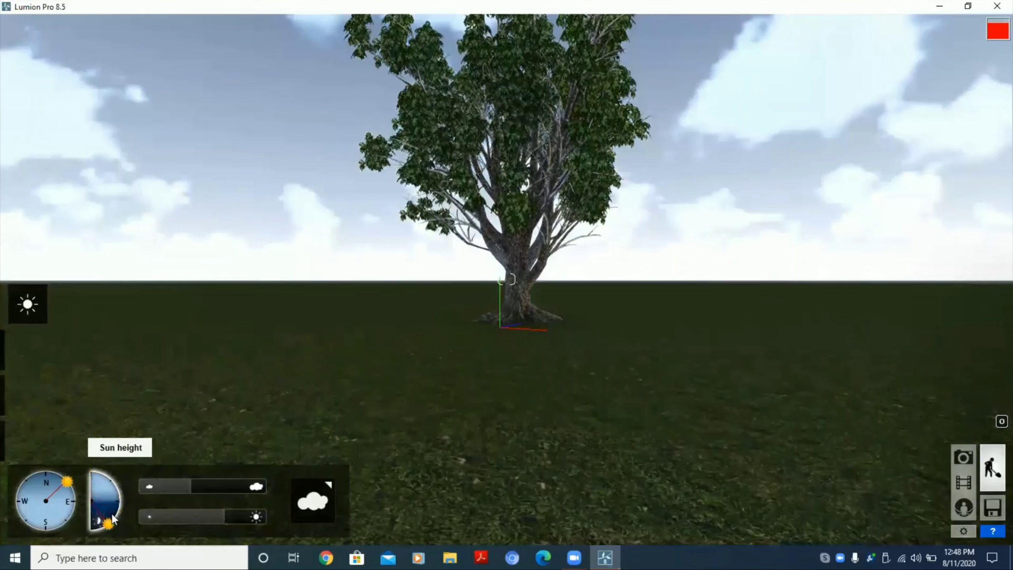
{"action": "mouse_move", "coordinate": [96, 531]}
{"action": "left_mouse_down"}
{"action": "mouse_move", "coordinate": [118, 510]}
{"action": "mouse_move", "coordinate": [111, 520]}
{"action": "left_mouse_up"}
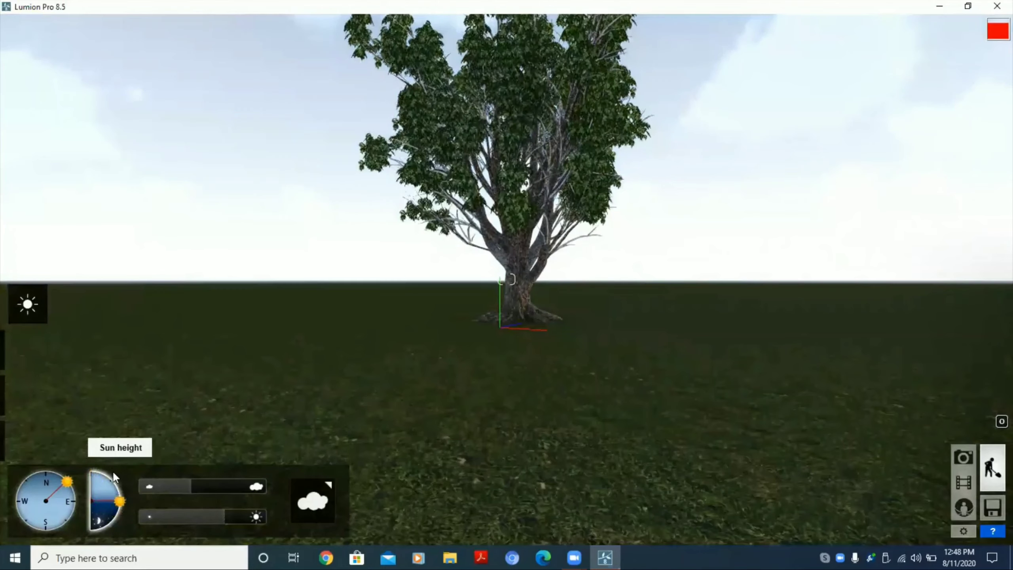
{"action": "mouse_move", "coordinate": [112, 516]}
{"action": "left_mouse_down"}
{"action": "mouse_move", "coordinate": [112, 483]}
{"action": "mouse_move", "coordinate": [119, 508]}
{"action": "mouse_move", "coordinate": [107, 524]}
{"action": "mouse_move", "coordinate": [113, 516]}
{"action": "left_mouse_up"}
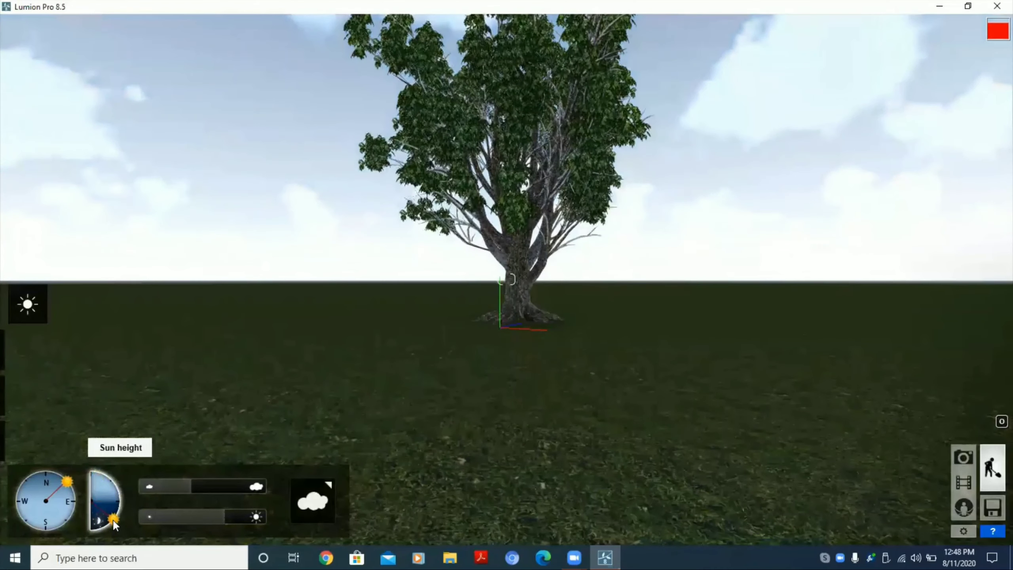
Turn the sun toward the east, fine-tune its height, and reduce the cloud amount.
{"action": "mouse_move", "coordinate": [67, 483]}
{"action": "left_mouse_down"}
{"action": "mouse_move", "coordinate": [46, 472]}
{"action": "mouse_move", "coordinate": [42, 511]}
{"action": "mouse_move", "coordinate": [53, 470]}
{"action": "left_mouse_up"}
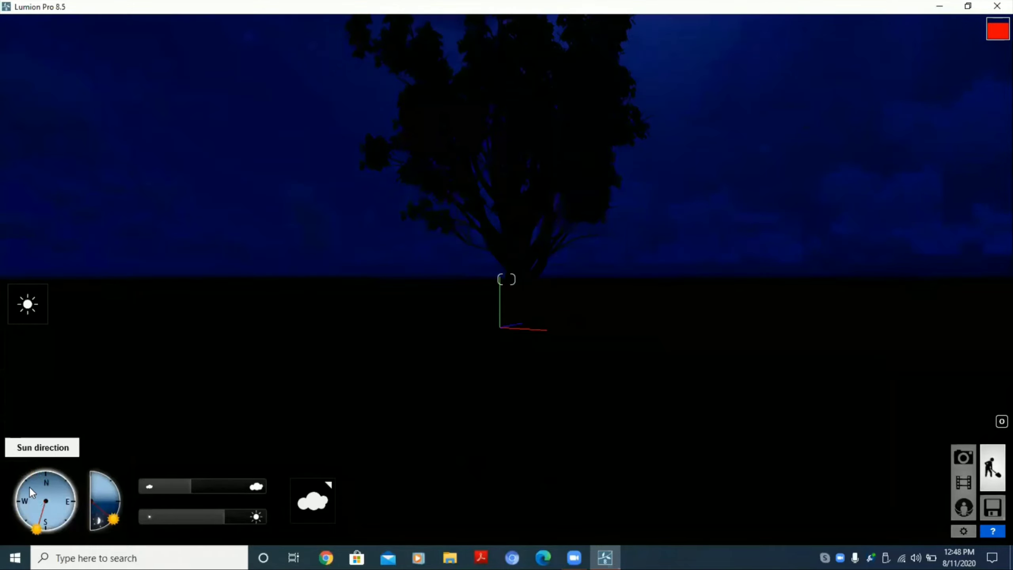
{"action": "mouse_move", "coordinate": [53, 469]}
{"action": "left_mouse_down"}
{"action": "mouse_move", "coordinate": [72, 500]}
{"action": "mouse_move", "coordinate": [79, 494]}
{"action": "left_mouse_up"}
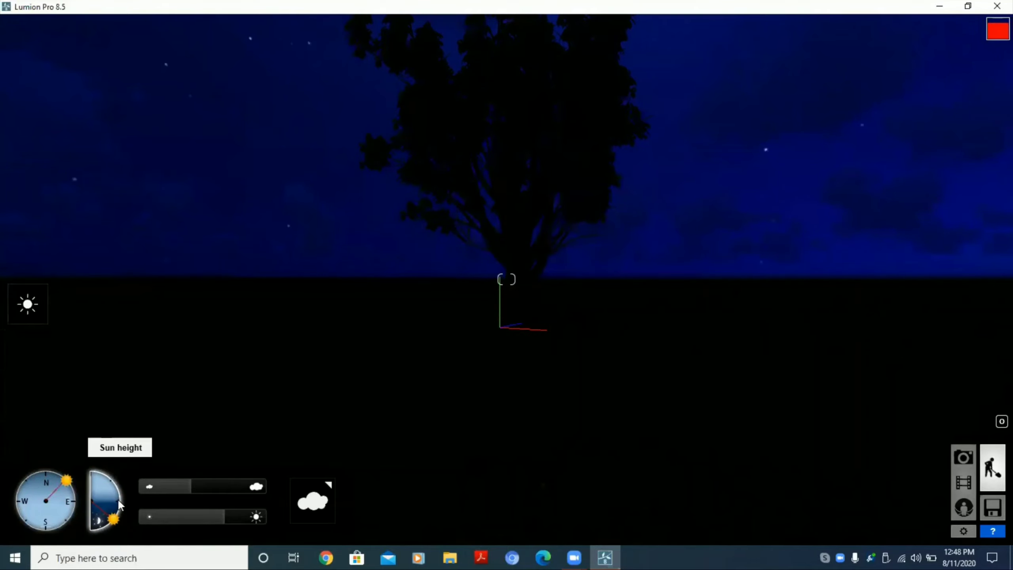
{"action": "left_click_drag", "start_coordinate": [113, 520], "coordinate": [118, 496]}
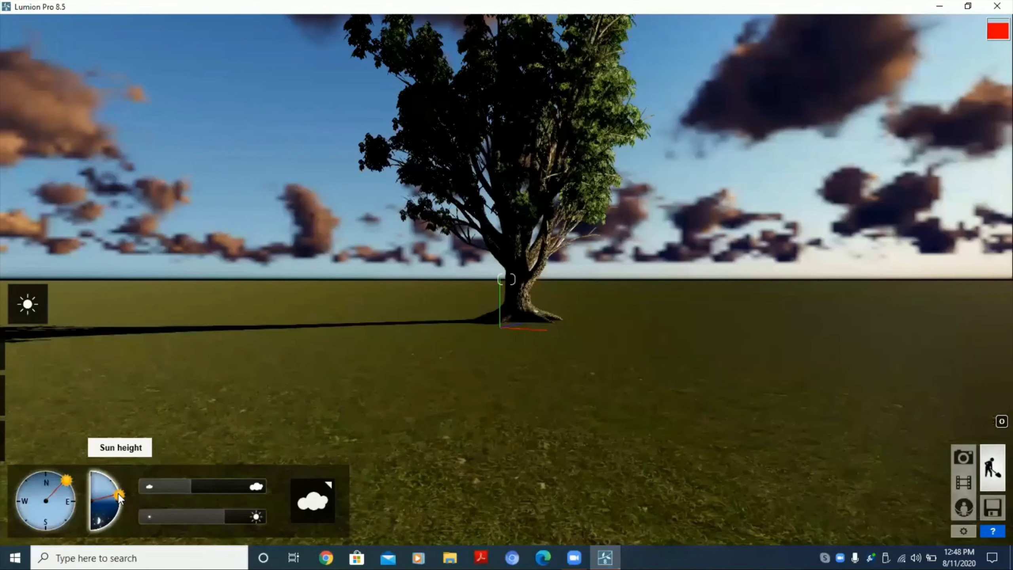
{"action": "left_click_drag", "start_coordinate": [119, 495], "coordinate": [118, 490]}
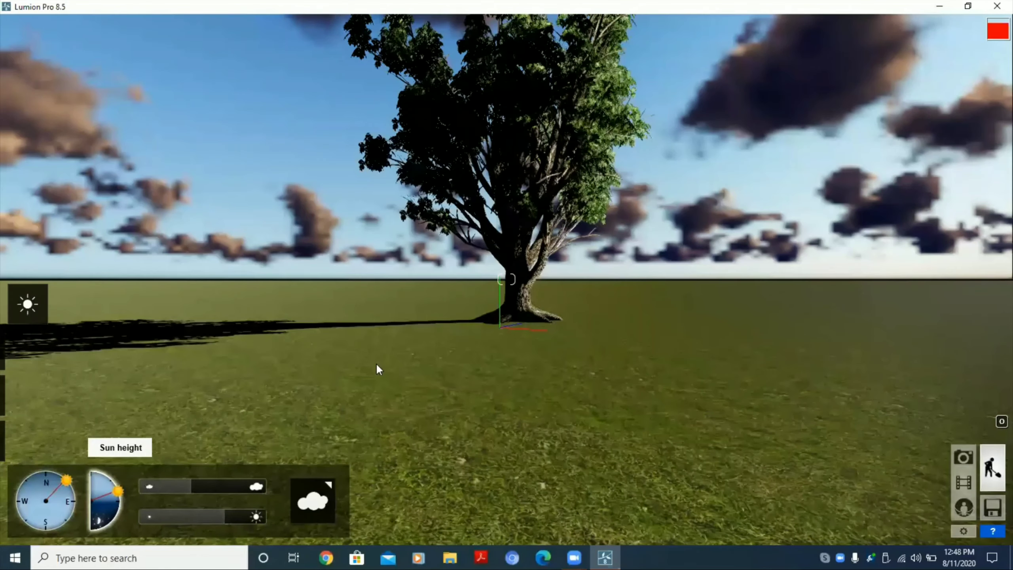
{"action": "left_click_drag", "start_coordinate": [214, 486], "coordinate": [148, 485]}
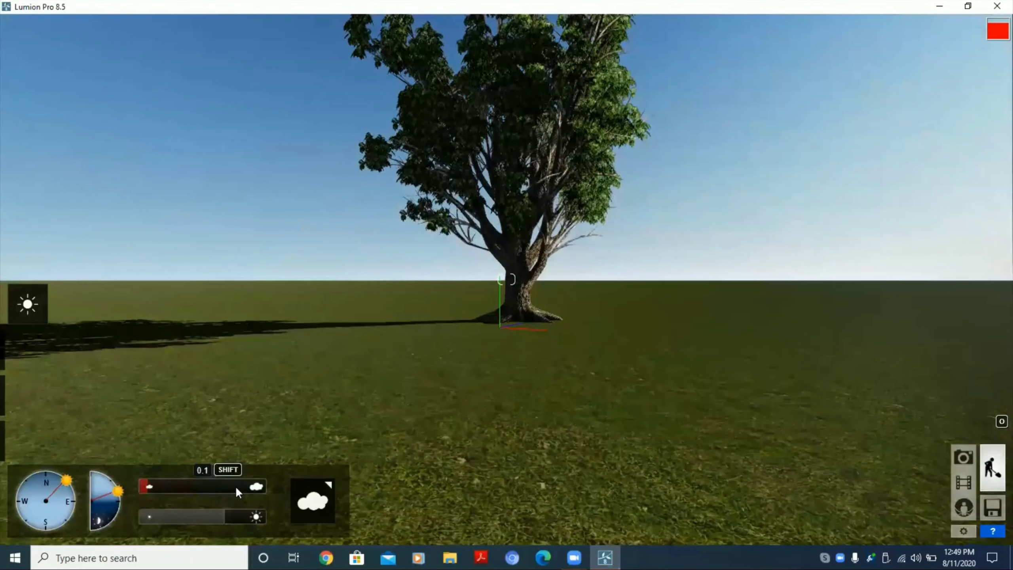
Bring back heavy cloud cover and settle the sun brightness at a moderate level.
{"action": "left_click_drag", "start_coordinate": [236, 486], "coordinate": [215, 487]}
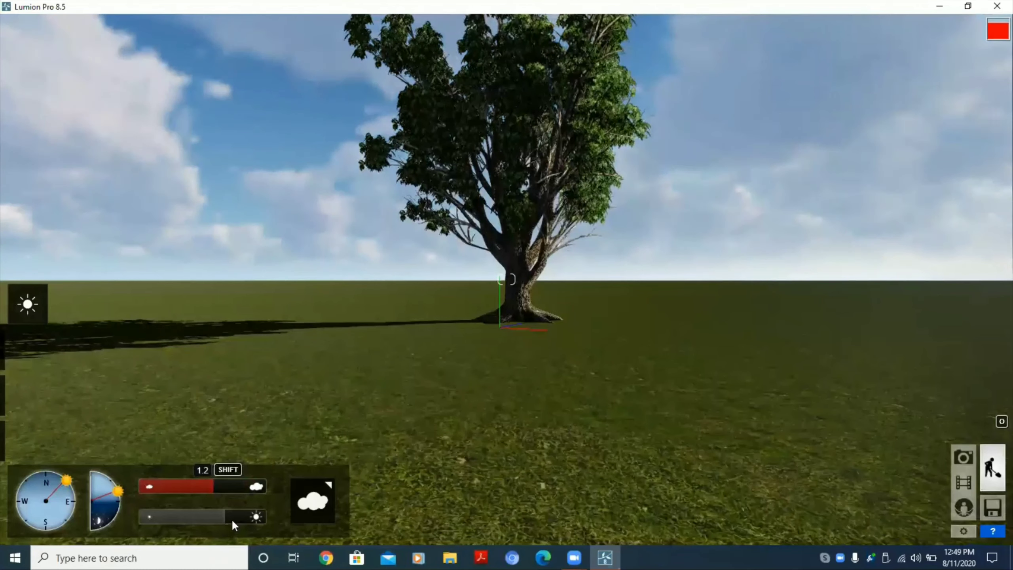
{"action": "left_click", "coordinate": [253, 519]}
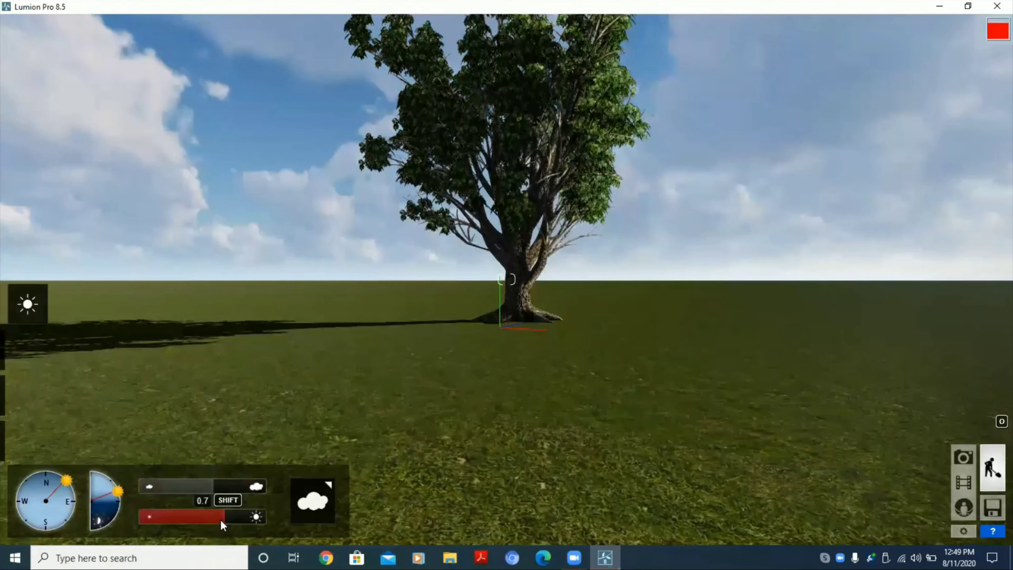
{"action": "left_click", "coordinate": [154, 516]}
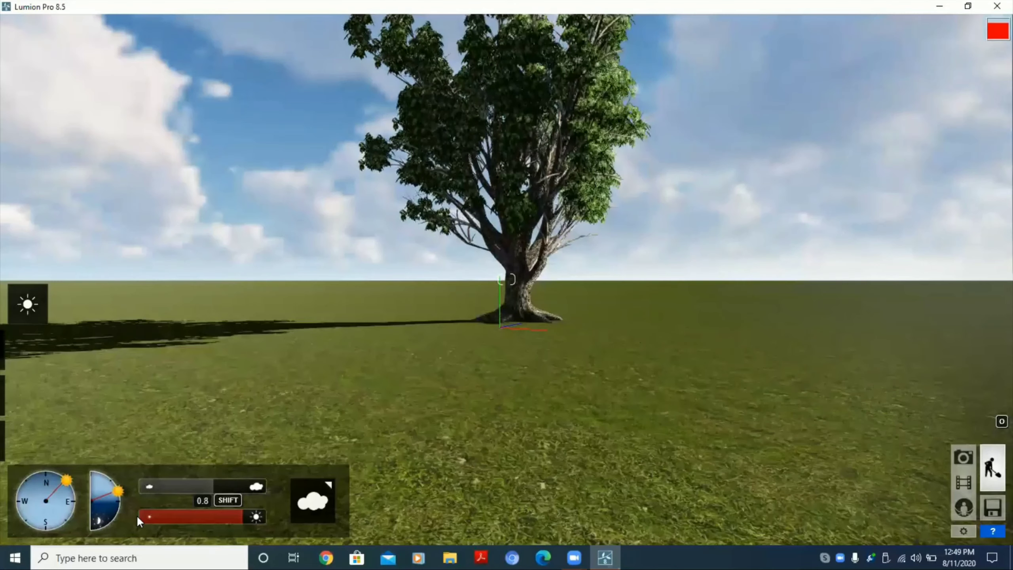
{"action": "mouse_move", "coordinate": [151, 516]}
{"action": "left_mouse_down"}
{"action": "mouse_move", "coordinate": [211, 513]}
{"action": "mouse_move", "coordinate": [196, 516]}
{"action": "left_mouse_up"}
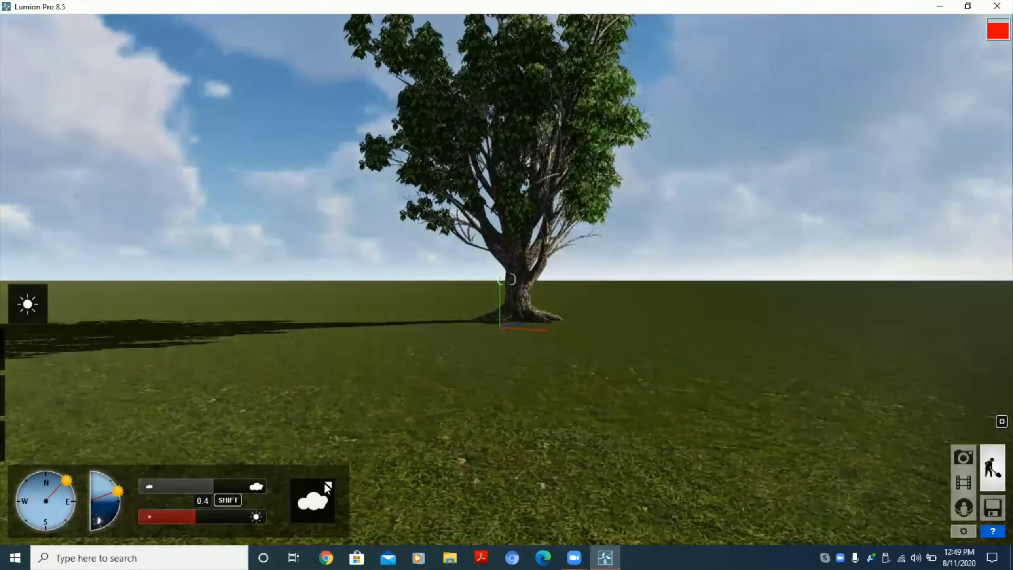
Choose a lighter cloud type with low horizon clouds, then switch to Photo mode.
{"action": "left_click", "coordinate": [331, 485]}
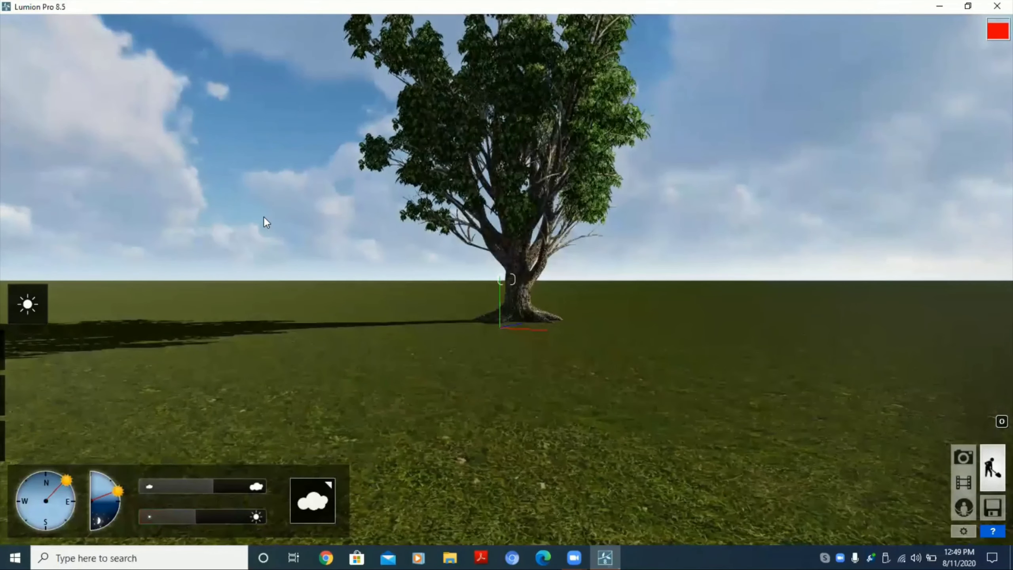
{"action": "left_click", "coordinate": [540, 213]}
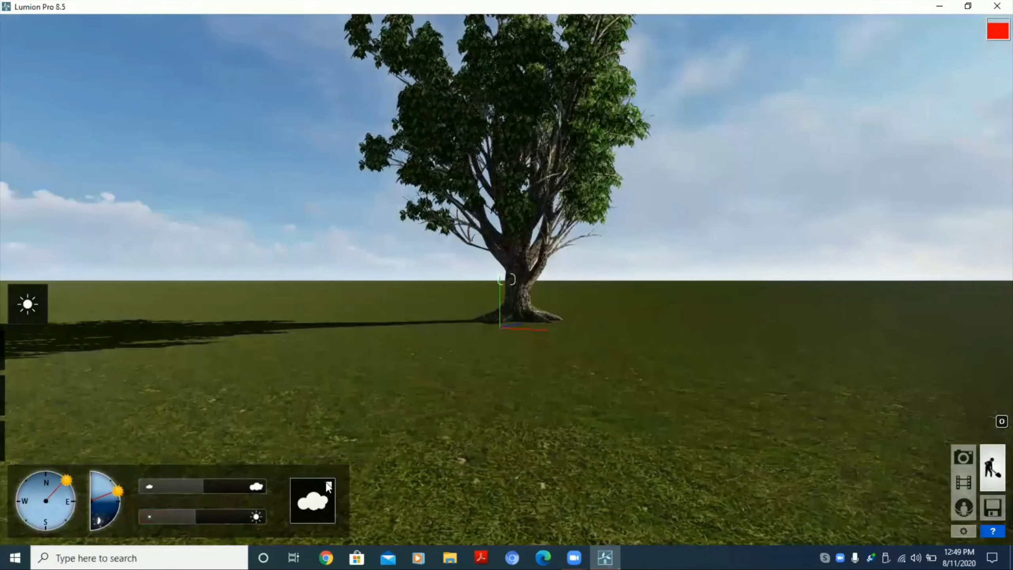
{"action": "left_click", "coordinate": [313, 498]}
{"action": "left_click", "coordinate": [324, 439]}
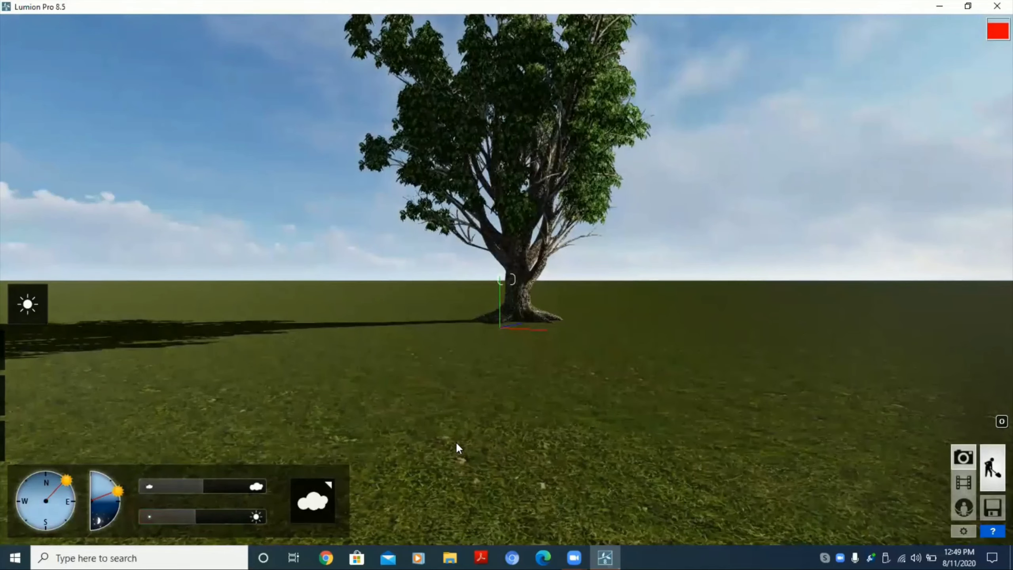
{"action": "left_click", "coordinate": [964, 457]}
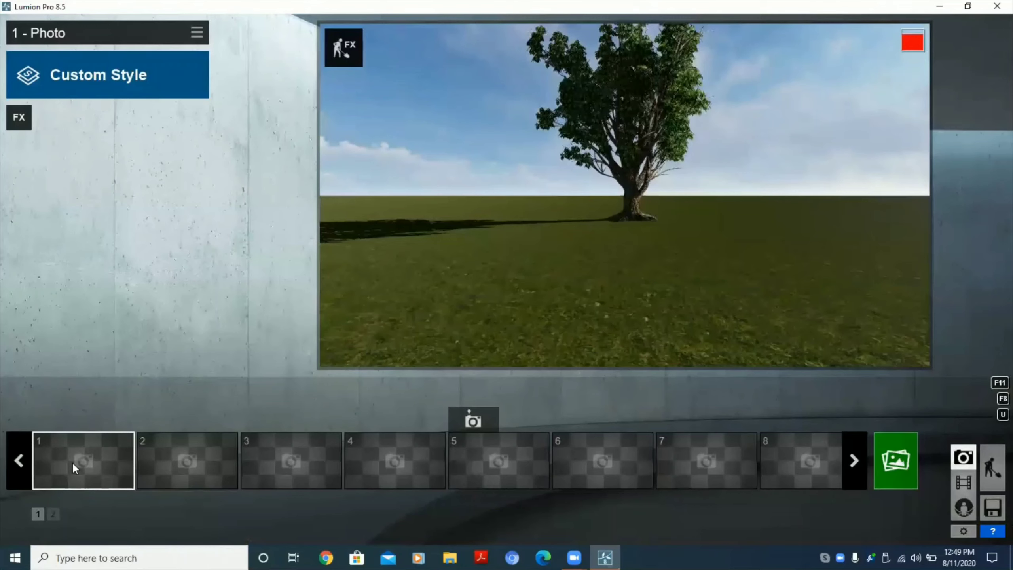
{"action": "mouse_move", "coordinate": [83, 461]}
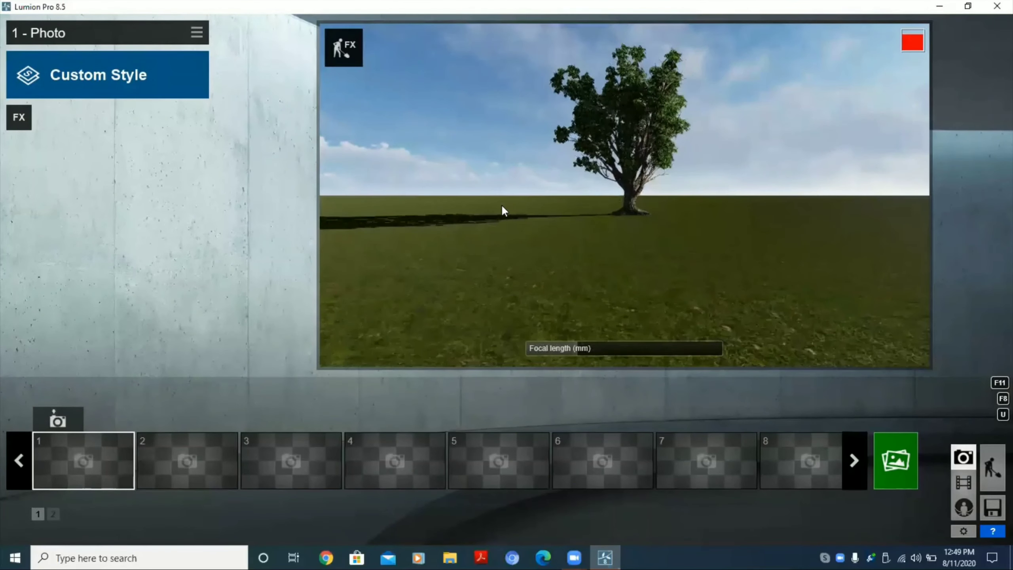
Move closer to the tree, store the view as photo 1, and return to Build mode.
{"action": "key", "text": "w"}
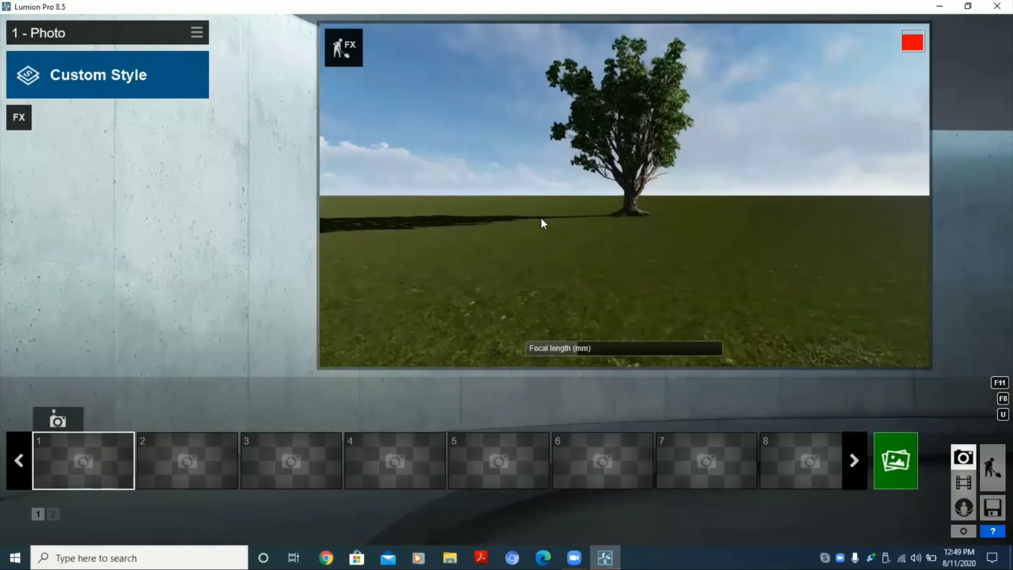
{"action": "left_click", "coordinate": [992, 467]}
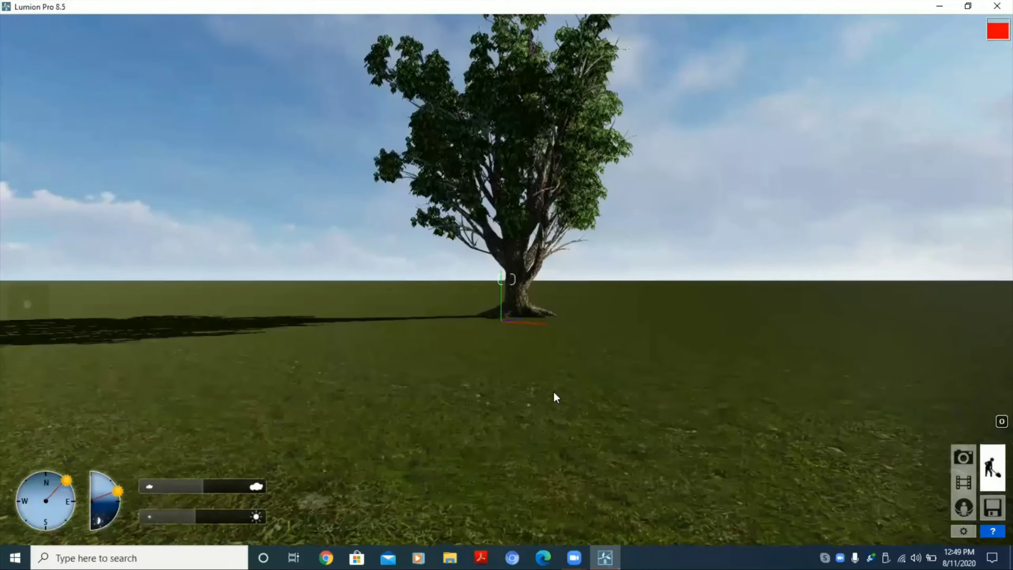
{"action": "left_click", "coordinate": [964, 458]}
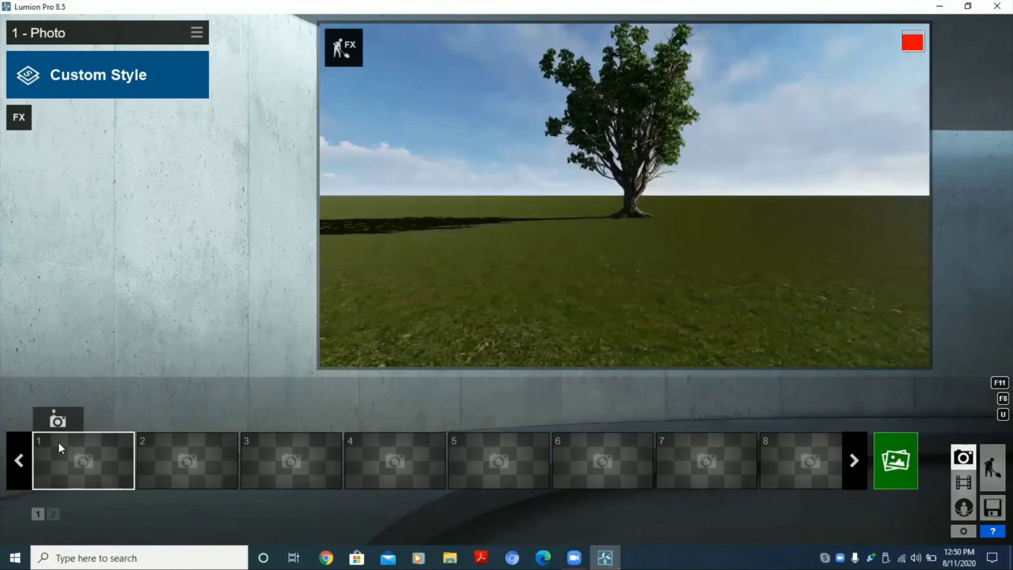
{"action": "left_click", "coordinate": [58, 421]}
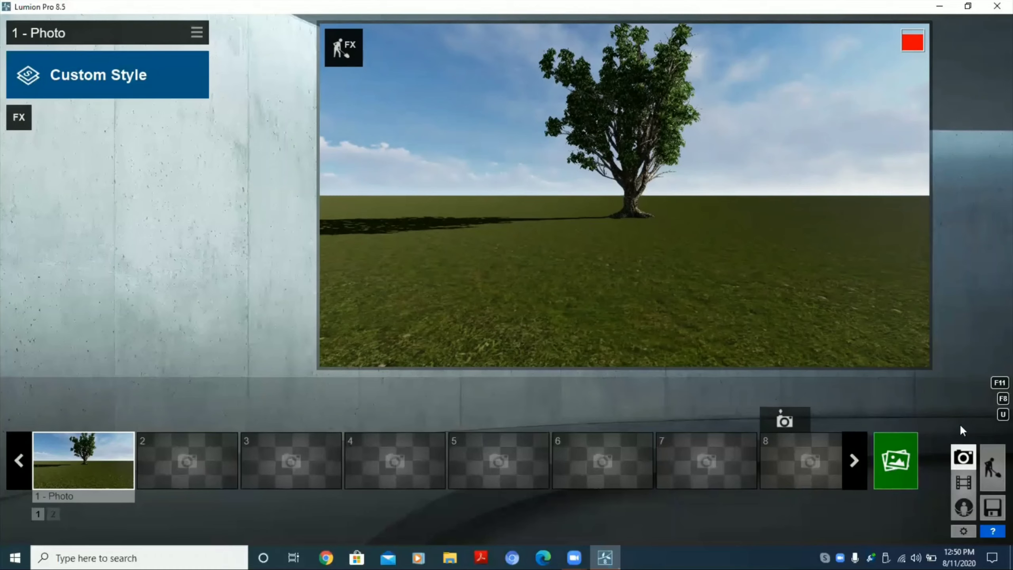
{"action": "left_click", "coordinate": [992, 463]}
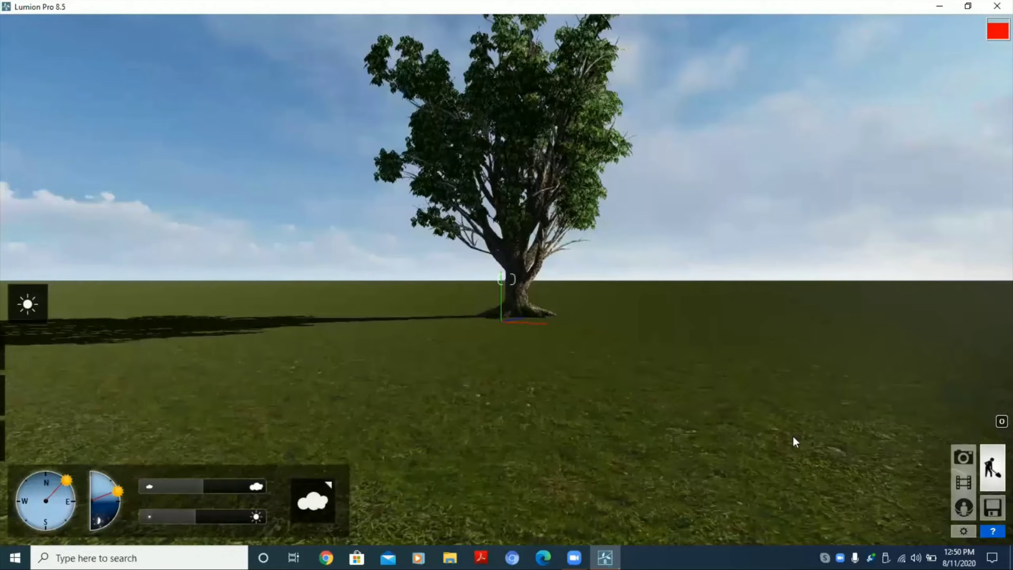
Toggle the F1 help tips and expand the Weather, Landscape, Materials and Objects side menu.
{"action": "key", "text": "F1"}
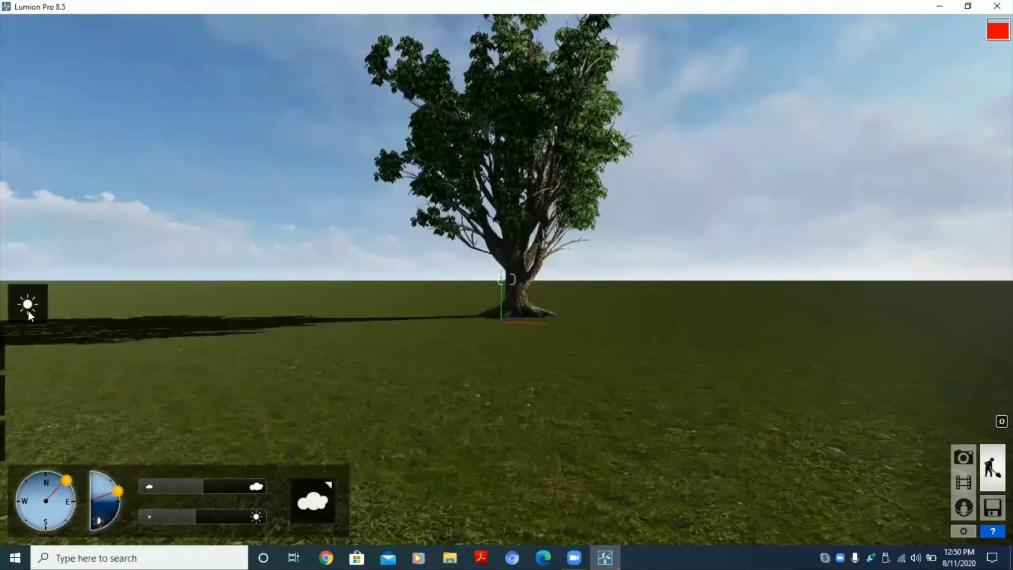
{"action": "left_click", "coordinate": [17, 315]}
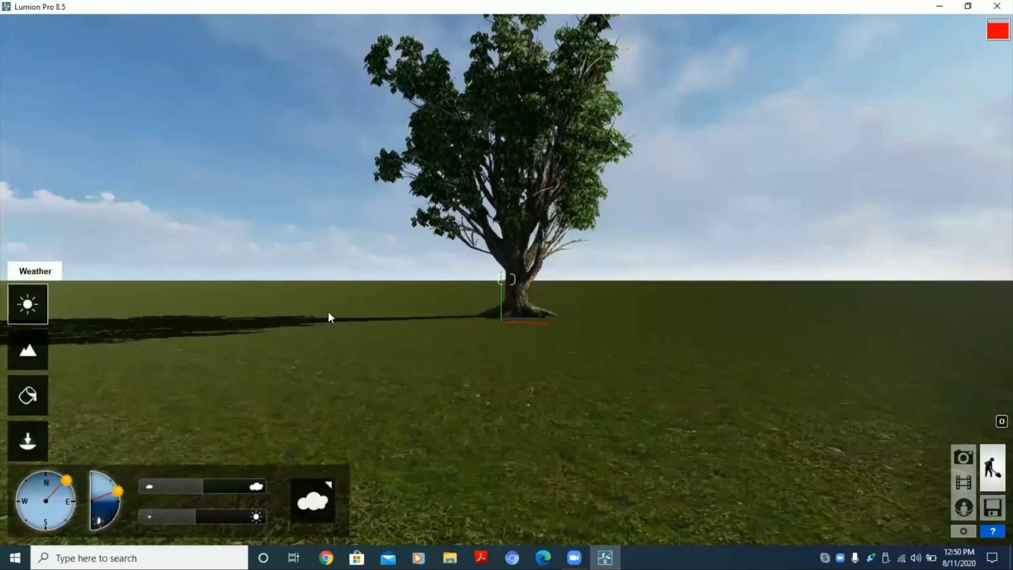